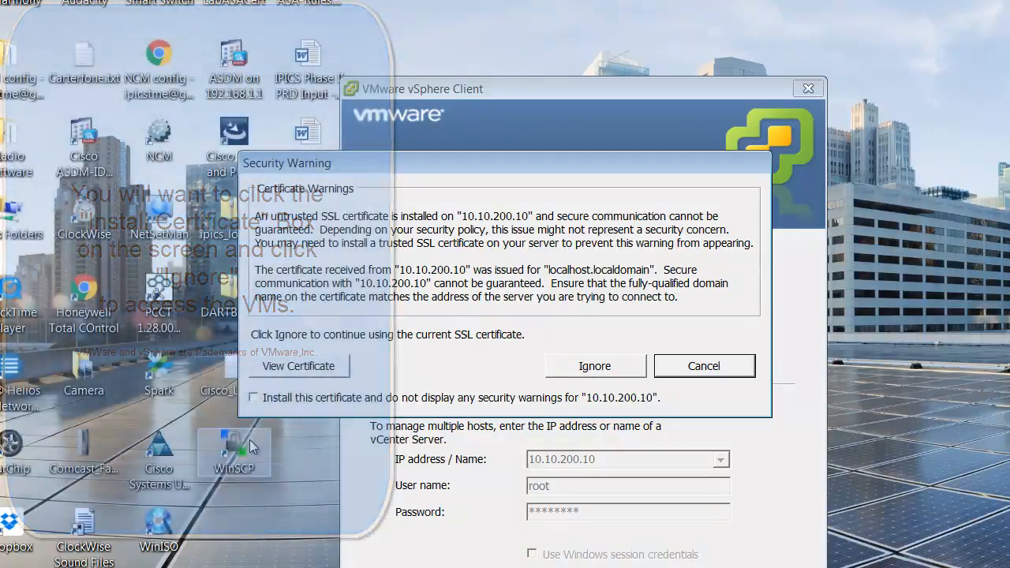
# Install the certificate for 10.10.200.10 so its security warnings stop displaying, and ignore the current SSL warning to connect.
pyautogui.click(253, 397)
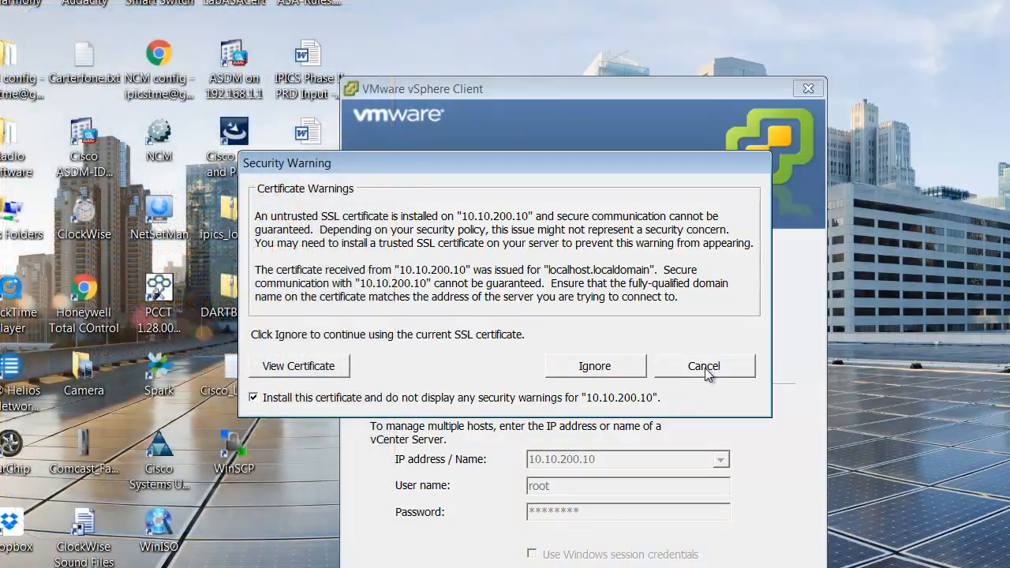
pyautogui.click(632, 370)
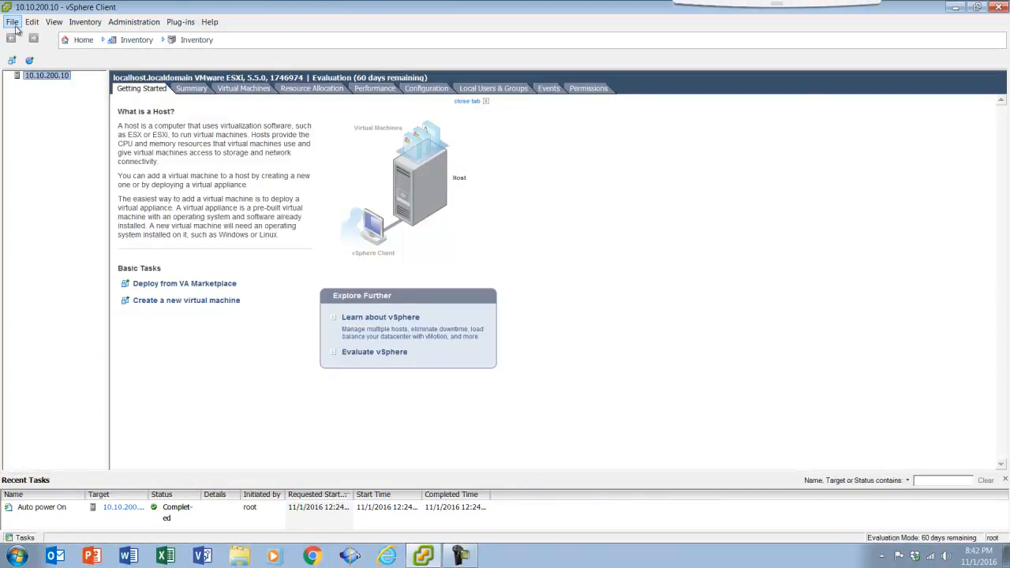
# Start an OVF template deployment using ipics_4.10-2_4cpu_b14.ova from the IPICS 4.10(2) folder as the source.
pyautogui.click(14, 22)
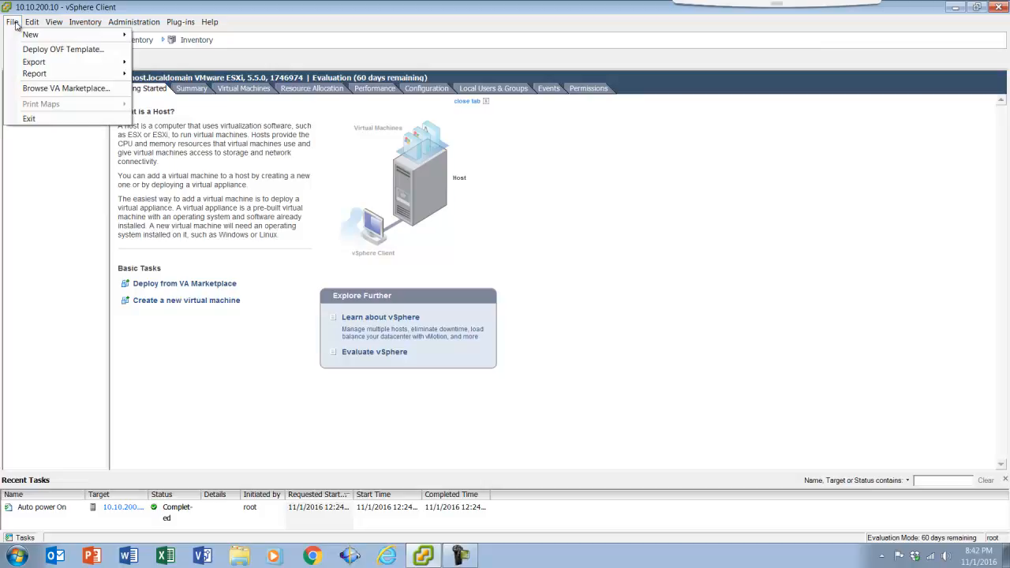
pyautogui.click(45, 50)
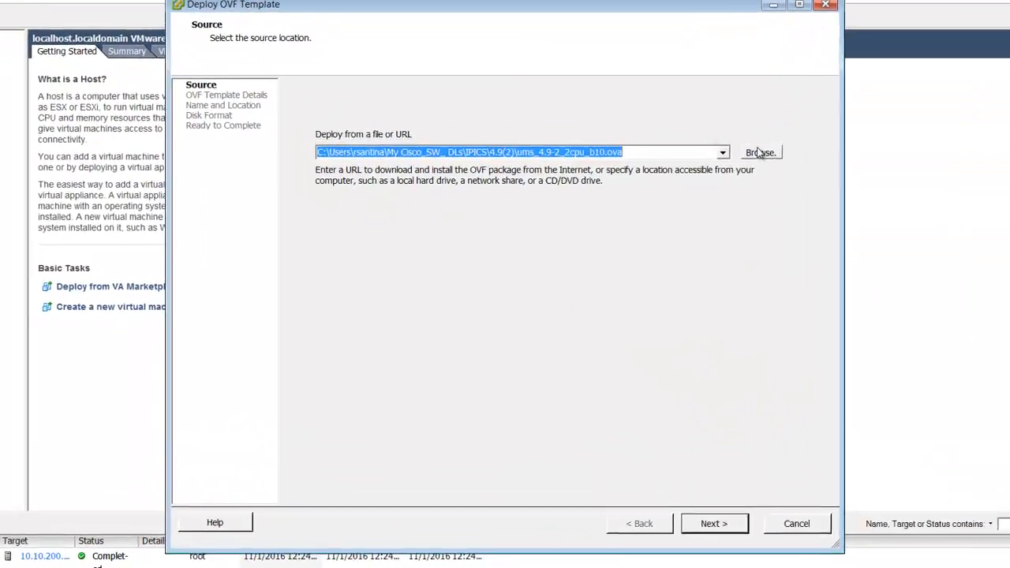
pyautogui.click(720, 171)
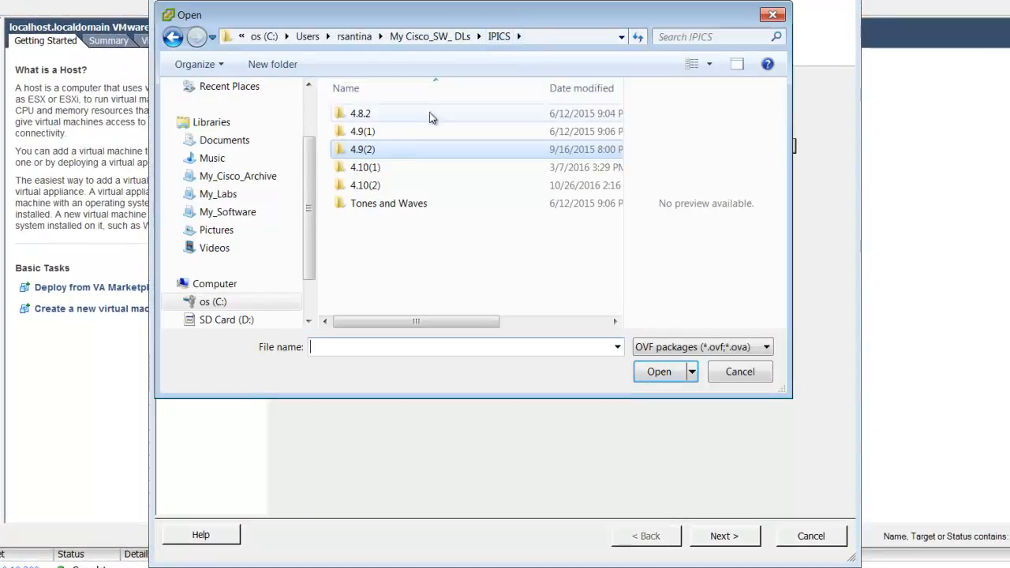
pyautogui.click(370, 186)
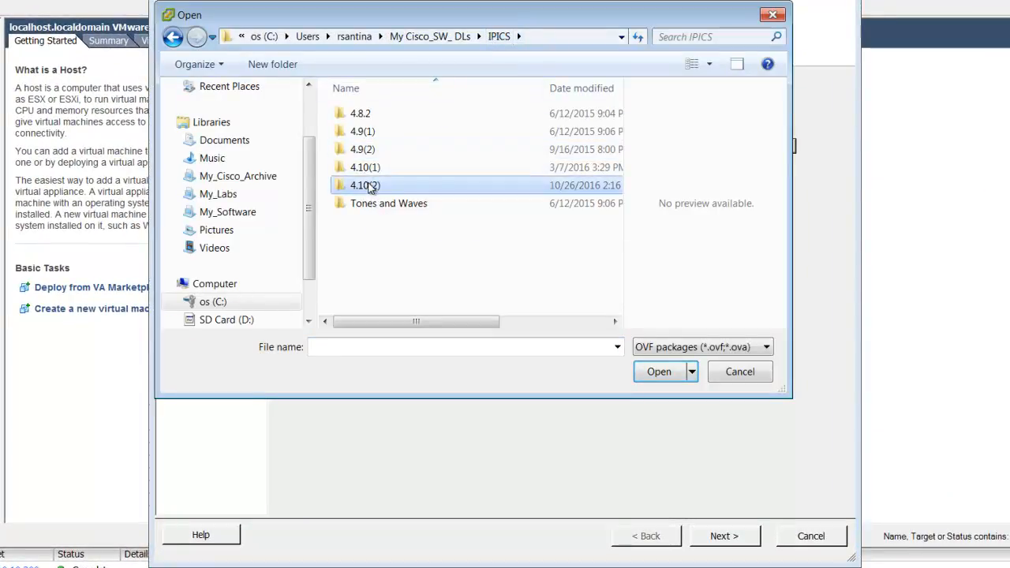
pyautogui.doubleClick(370, 186)
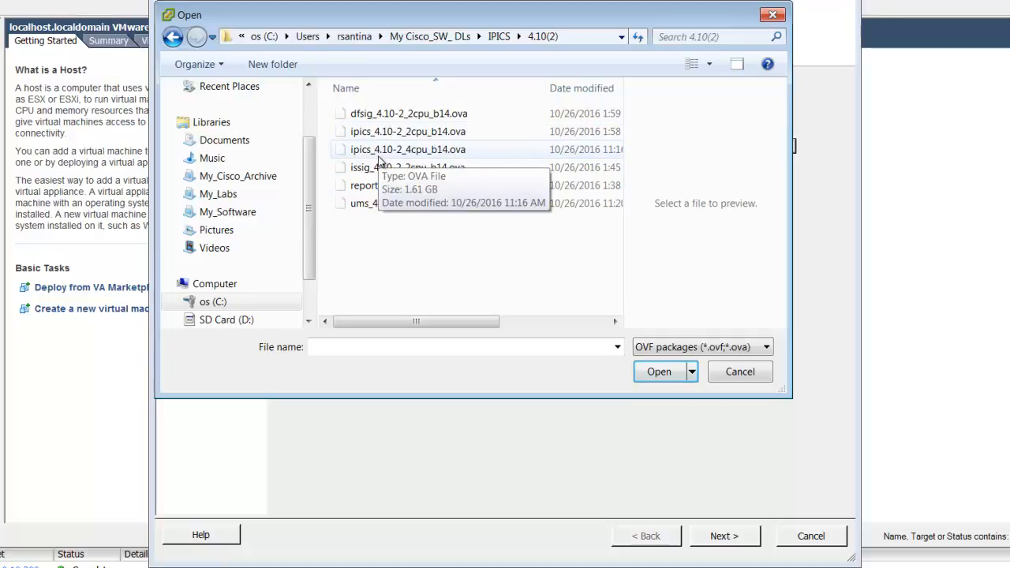
pyautogui.click(379, 151)
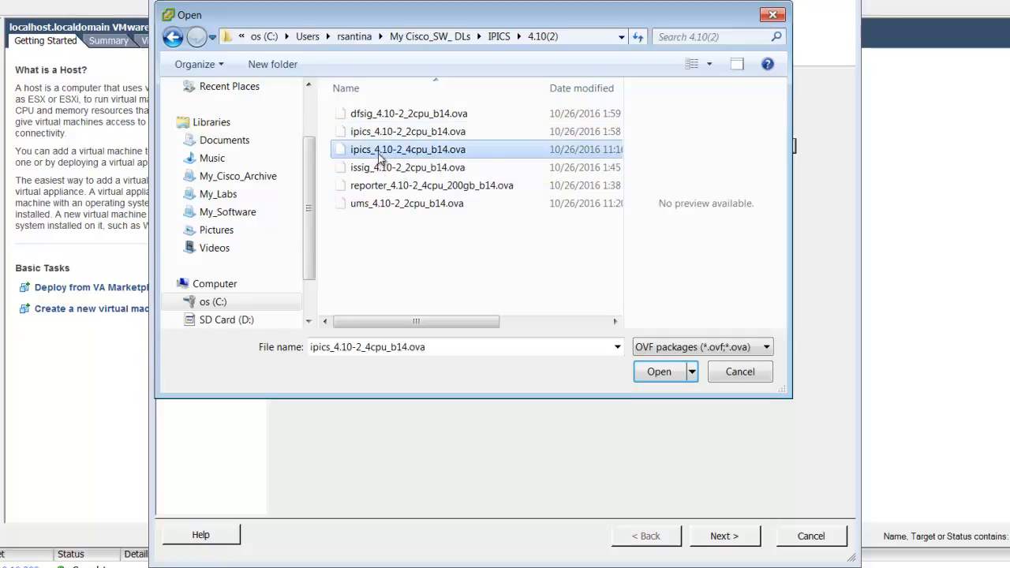
pyautogui.click(658, 373)
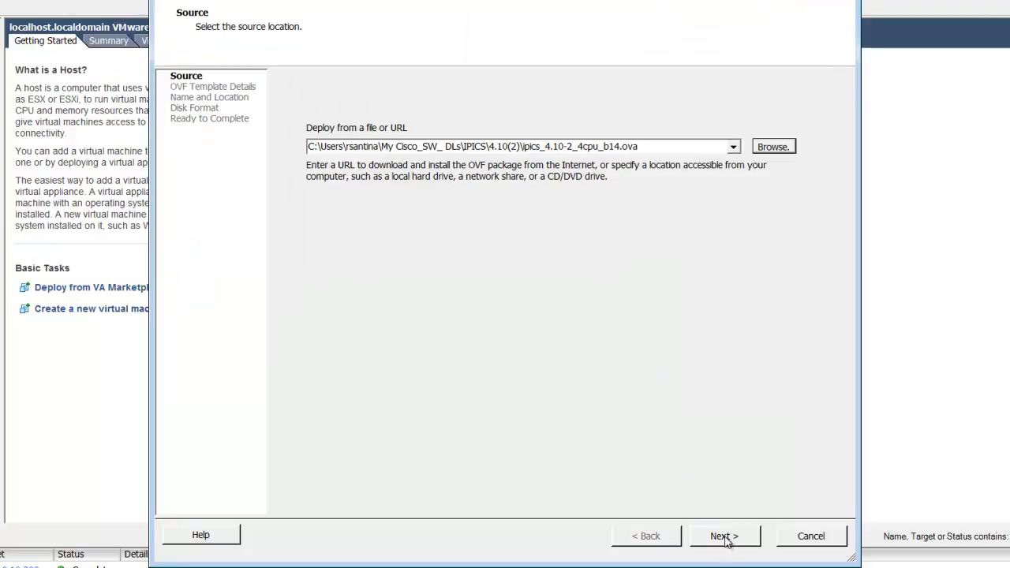
pyautogui.click(725, 536)
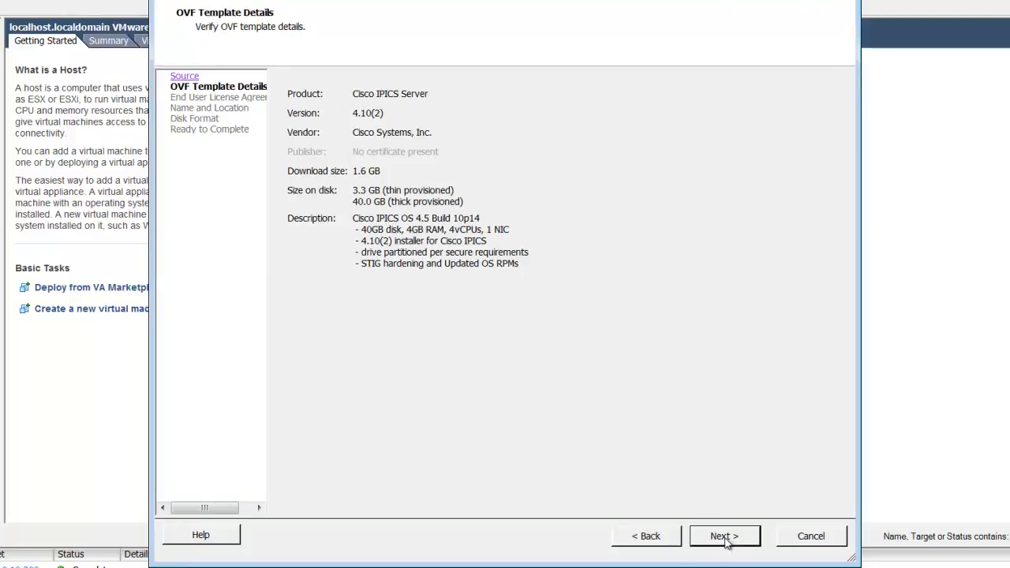
# Continue past the Cisco IPICS Server template details and accept the end user license agreement.
pyautogui.click(726, 540)
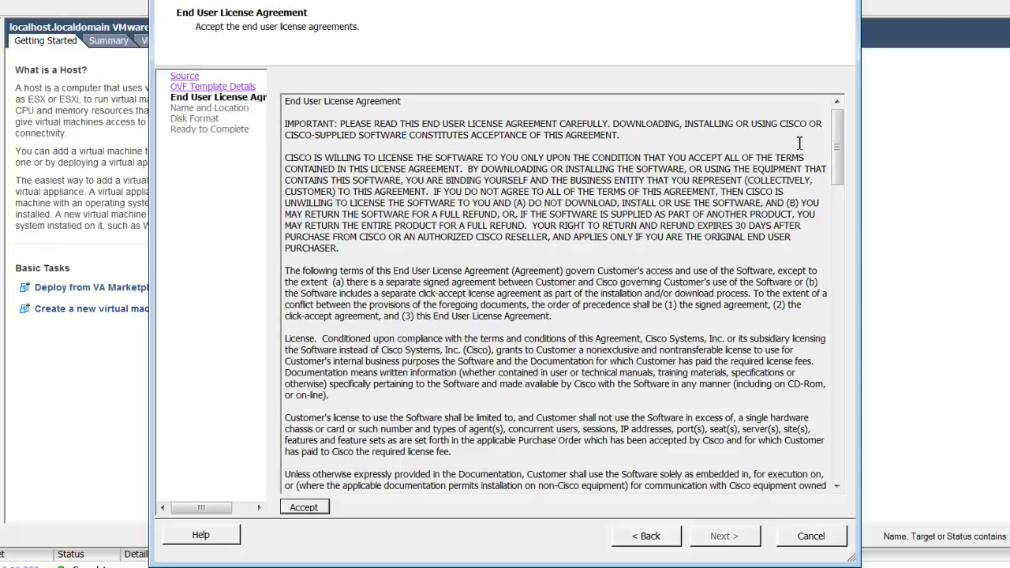
pyautogui.moveTo(838, 186); pyautogui.dragTo(850, 494)
pyautogui.click(314, 511)
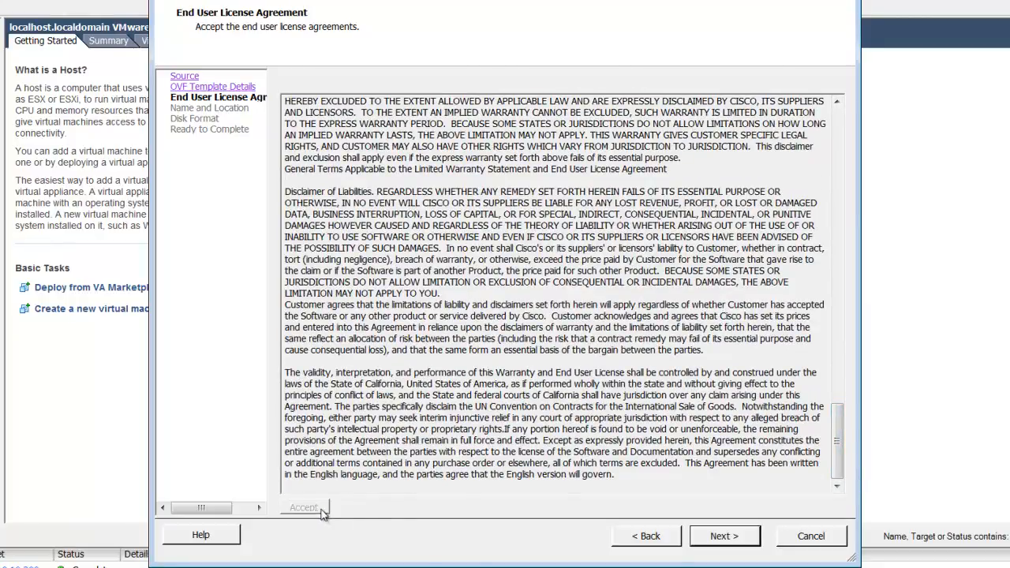
pyautogui.click(736, 546)
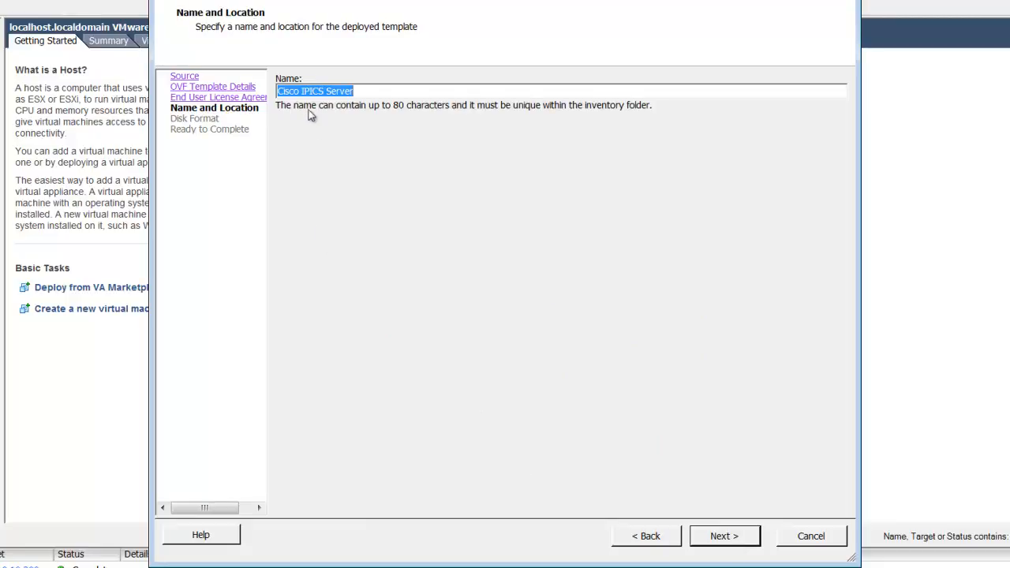
# Name the deployed template IPICS 4.10(2) 4cpu and continue to the disk format settings.
pyautogui.moveTo(303, 98); pyautogui.dragTo(278, 105)
pyautogui.press('BackSpace')
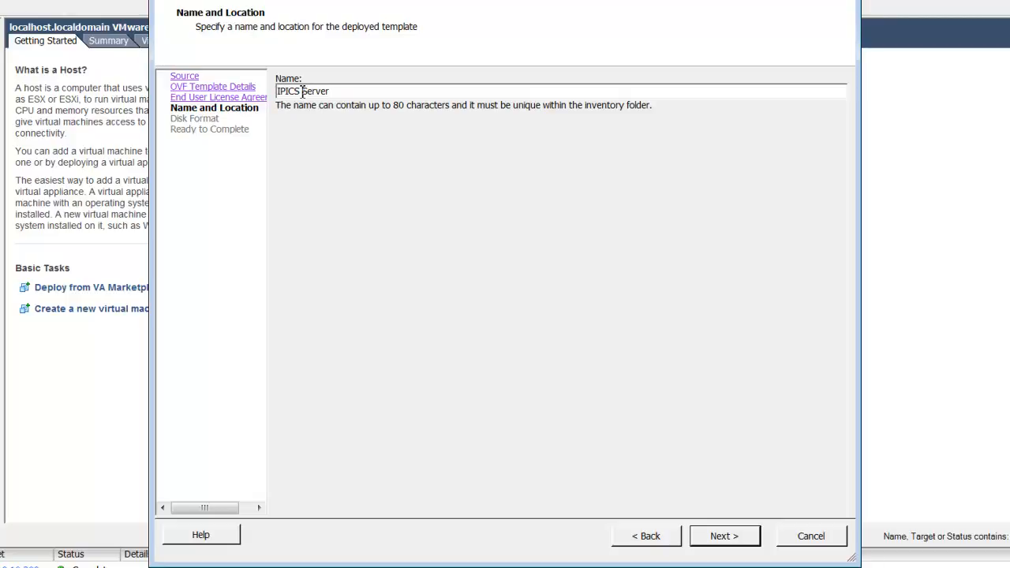
pyautogui.click(308, 93)
pyautogui.write('4')
pyautogui.press('BackSpace')
pyautogui.write('.10 (2) 4')
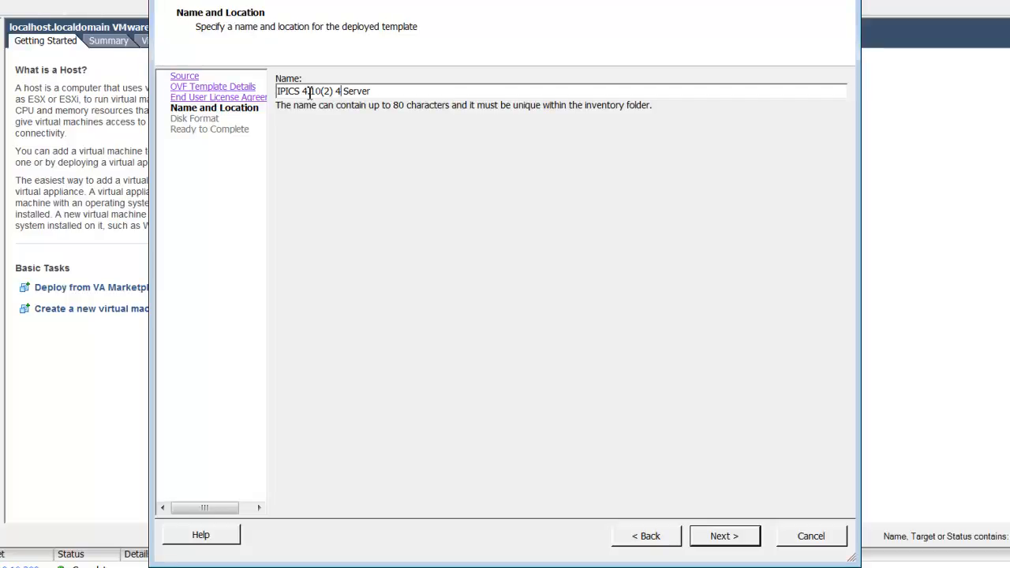
pyautogui.write('cpu')
pyautogui.press('BackSpace')
pyautogui.click(721, 537)
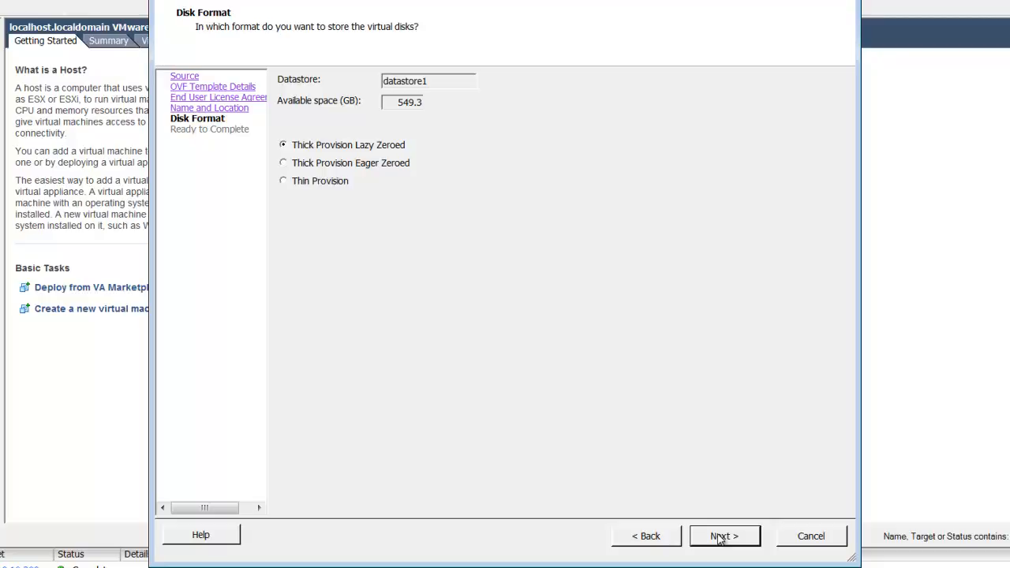
# Choose Thick Provision Eager Zeroed, start the IPICS deployment, and move its progress window clear of the inventory.
pyautogui.click(284, 165)
pyautogui.click(721, 537)
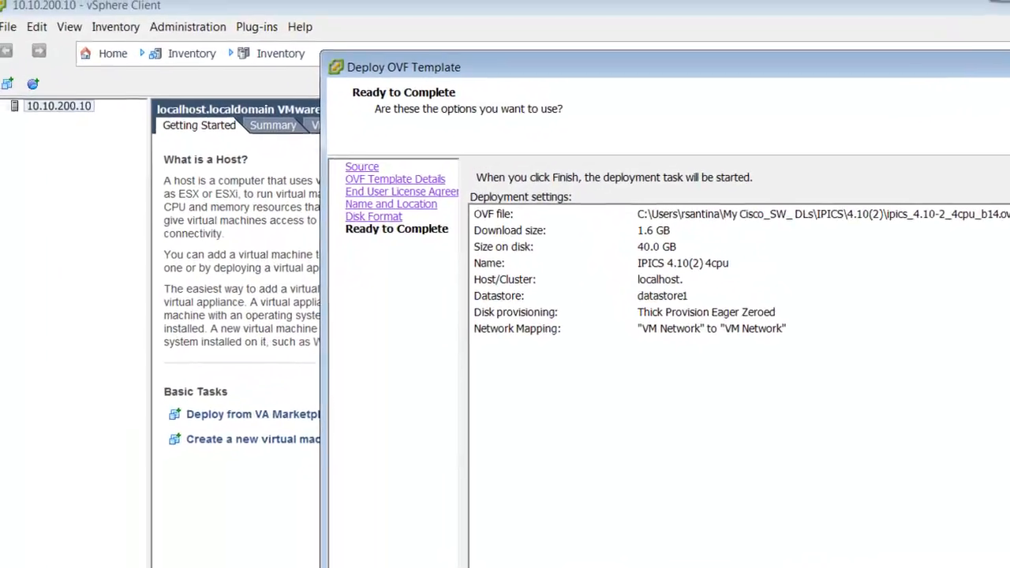
pyautogui.click(736, 542)
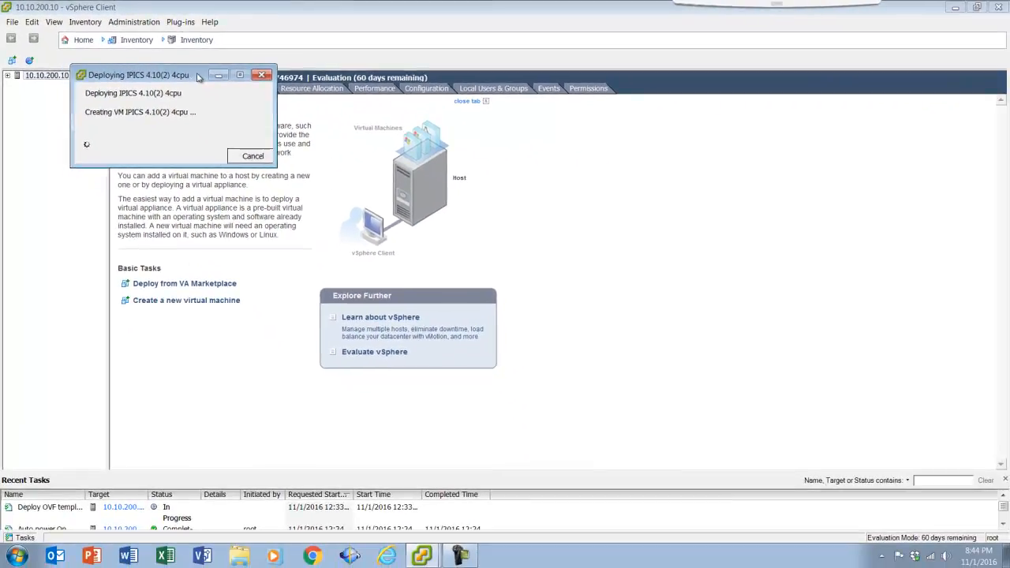
pyautogui.moveTo(206, 84); pyautogui.dragTo(744, 127)
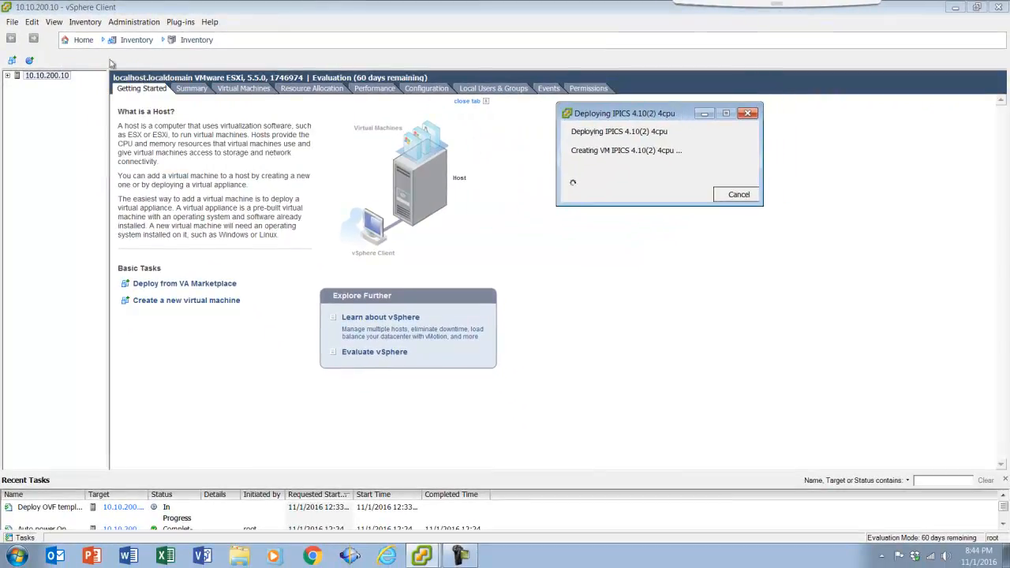
# Deploy ums_4.10-2_2cpu_b14.ova as UMS 4.10(2) 2cpu and place its progress window below the IPICS one.
pyautogui.click(12, 22)
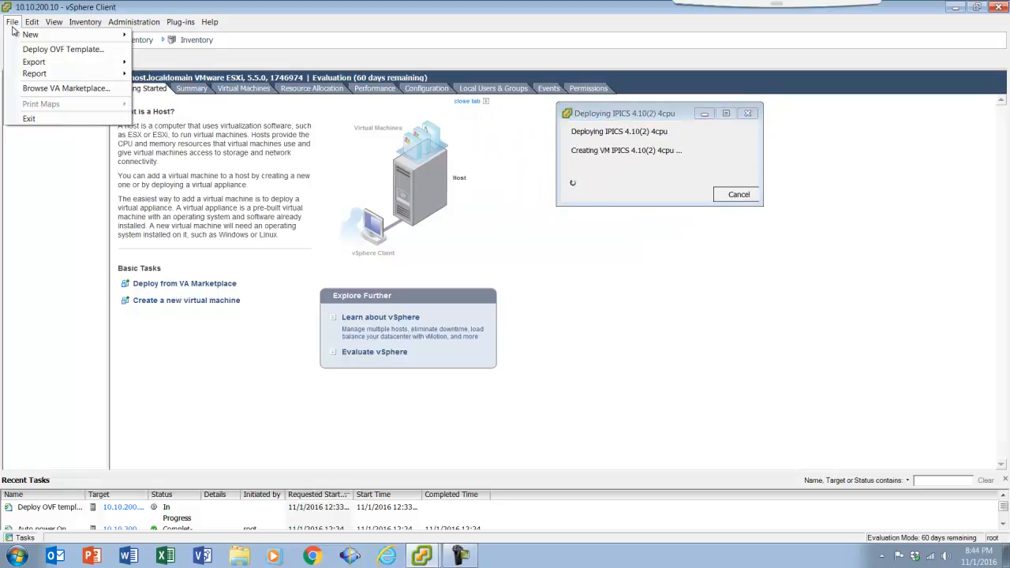
pyautogui.click(49, 50)
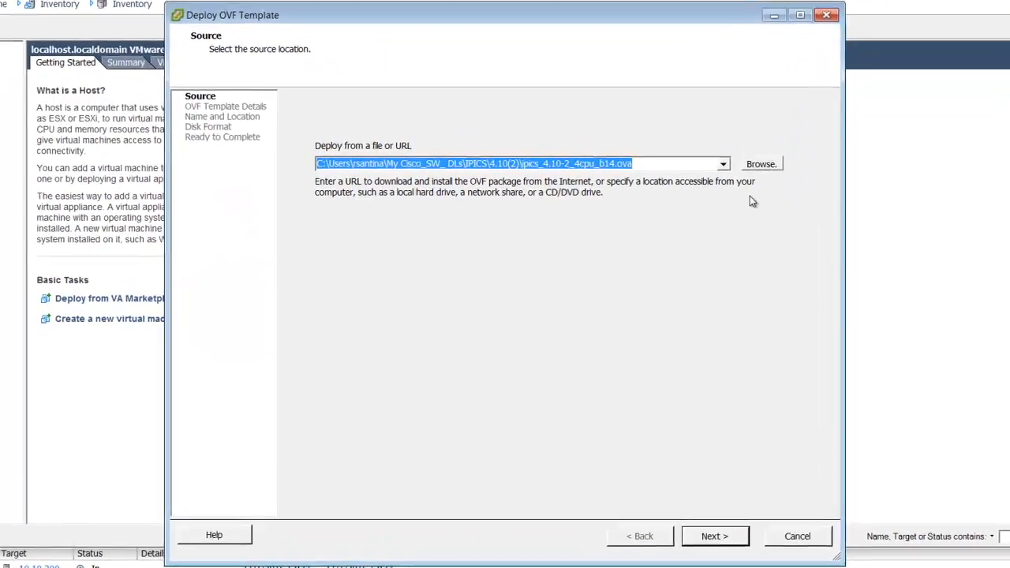
pyautogui.click(759, 165)
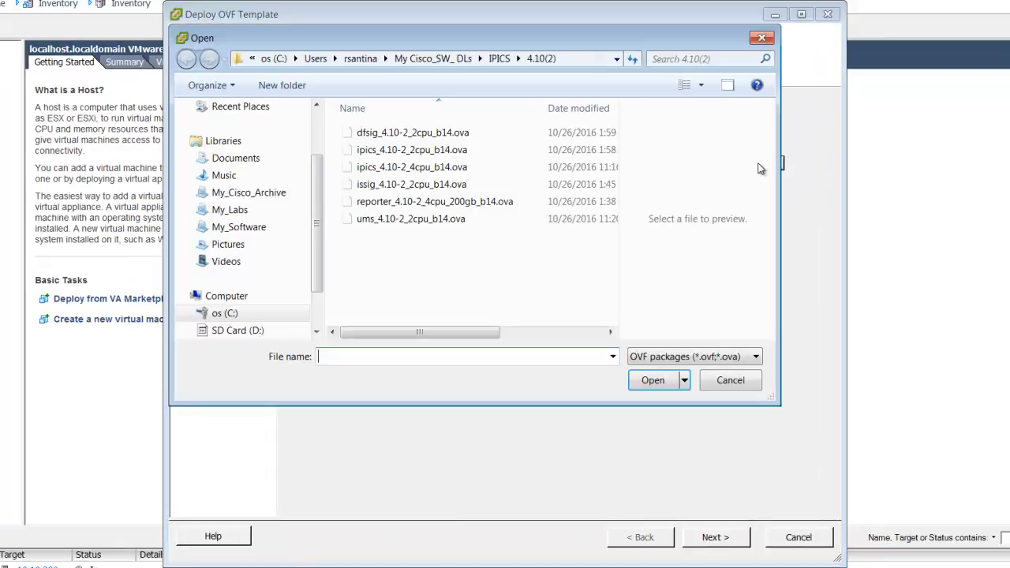
pyautogui.click(388, 223)
pyautogui.click(651, 384)
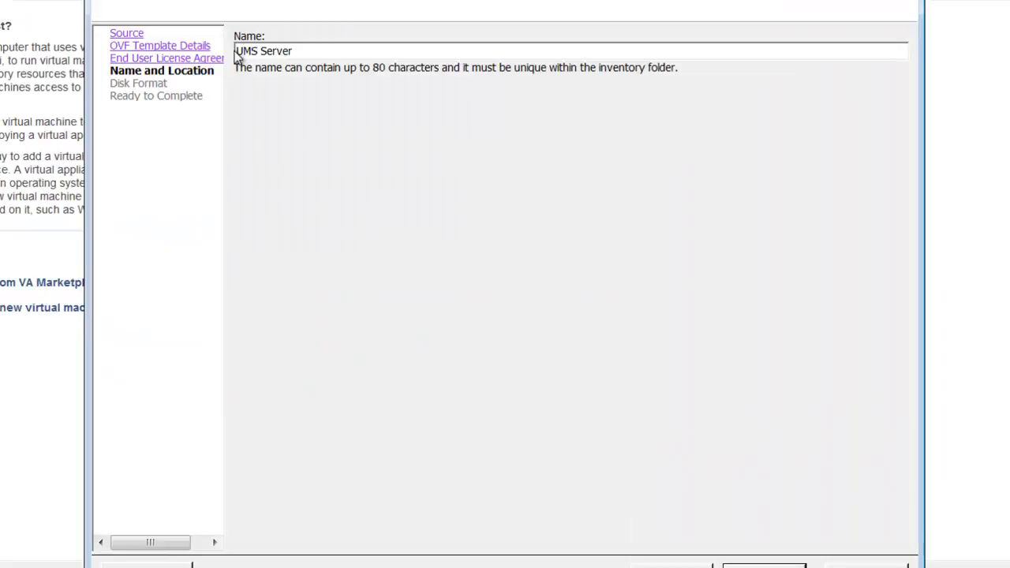
pyautogui.write('4.10(2) 2')
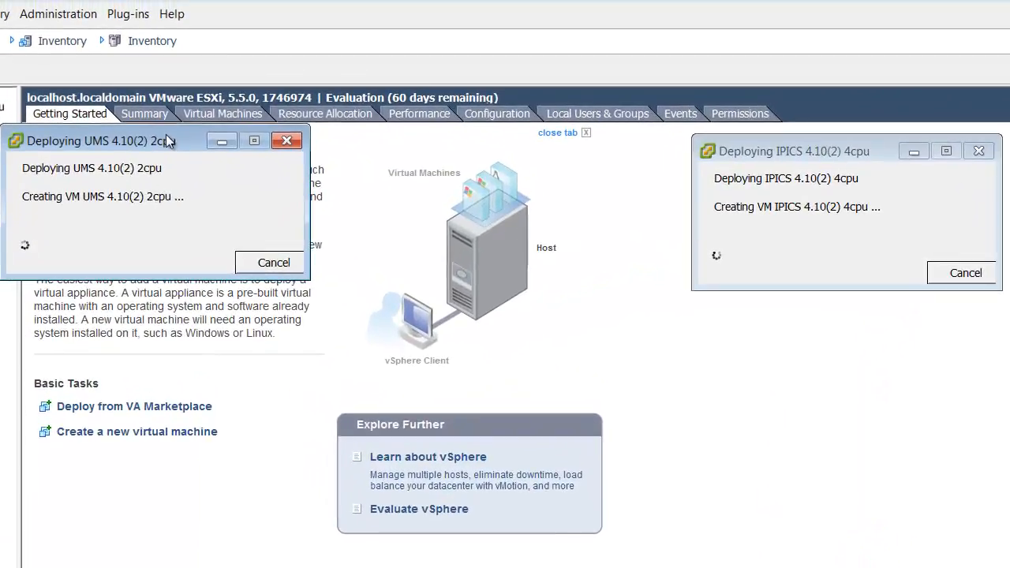
pyautogui.moveTo(167, 140); pyautogui.dragTo(865, 321)
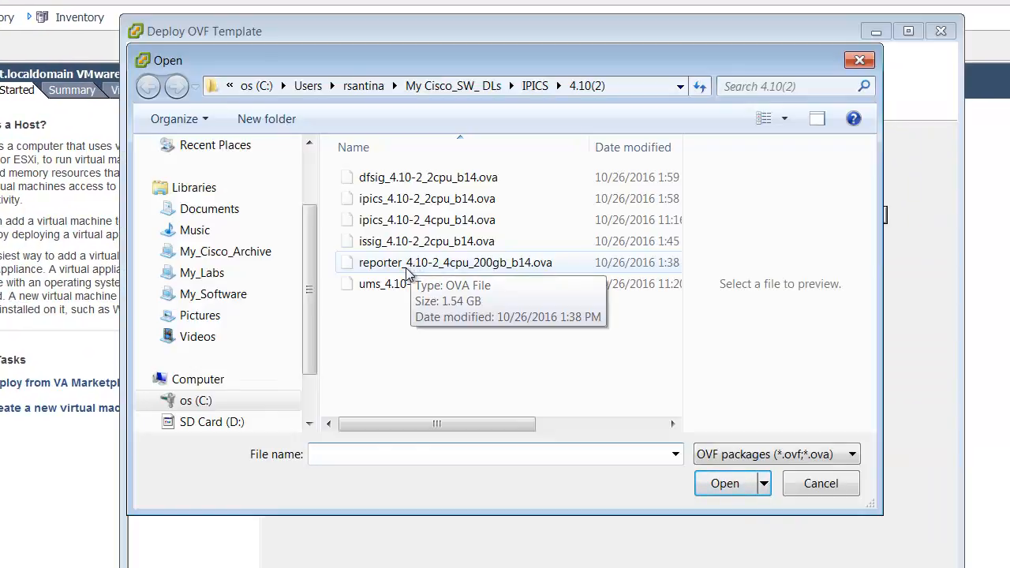
# Deploy reporter_4.10-2_4cpu_200gb_b14.ova as Reporter 4.10(2) with Thick Provision Lazy Zeroed, and place its progress window below the UMS one.
pyautogui.click(406, 268)
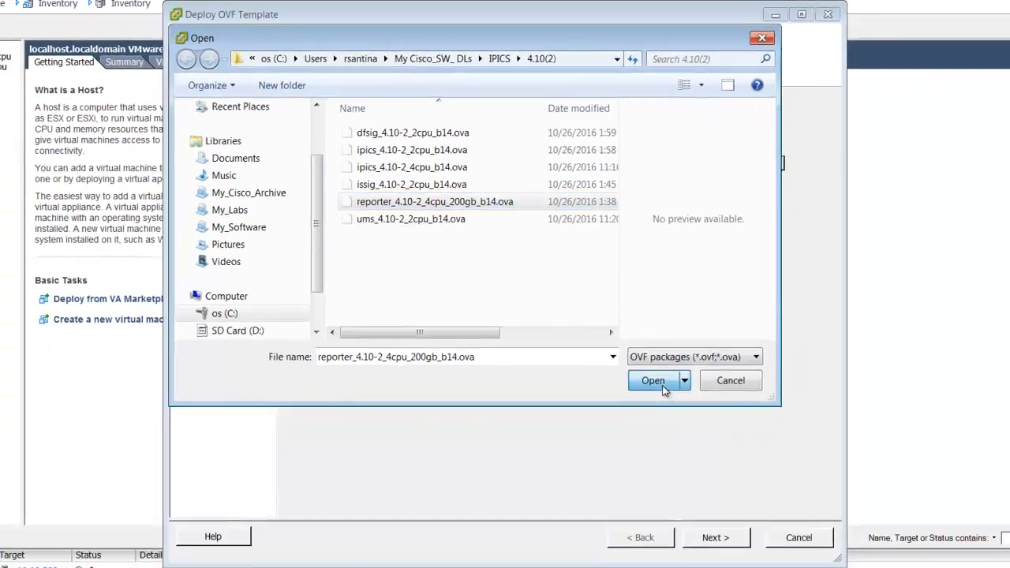
pyautogui.click(724, 483)
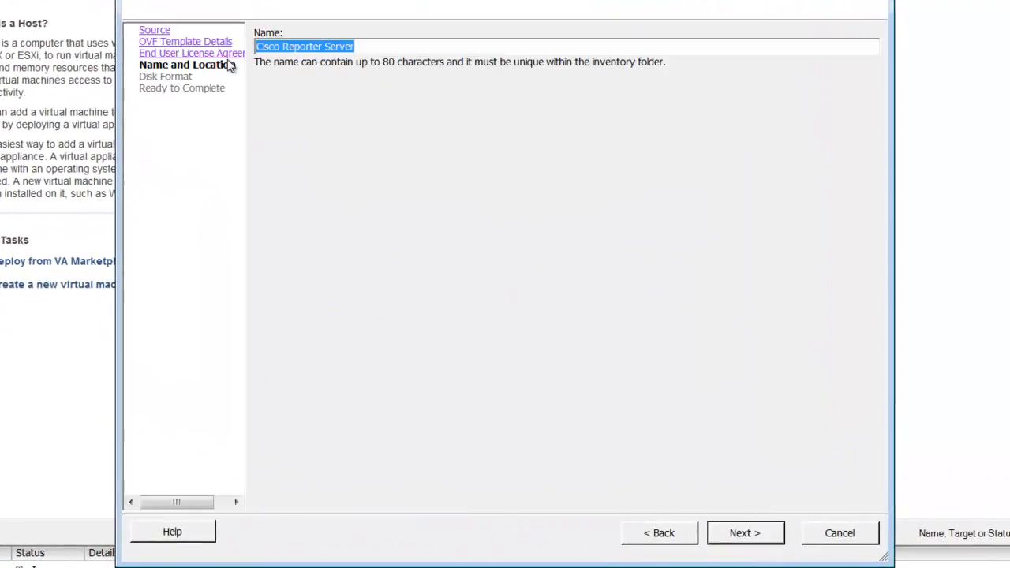
pyautogui.write('Repo')
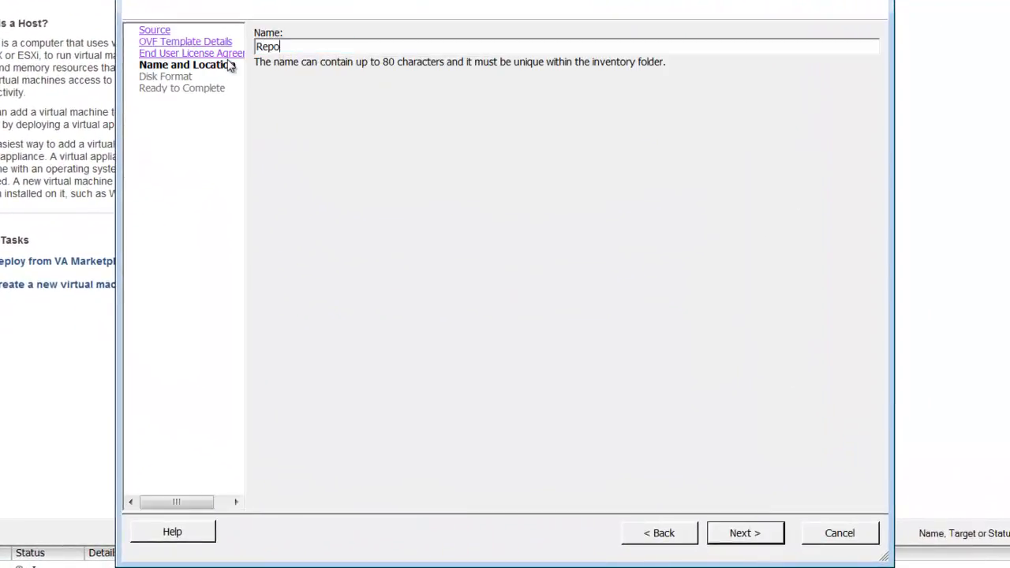
pyautogui.write('rter 4.10(2')
pyautogui.click(744, 533)
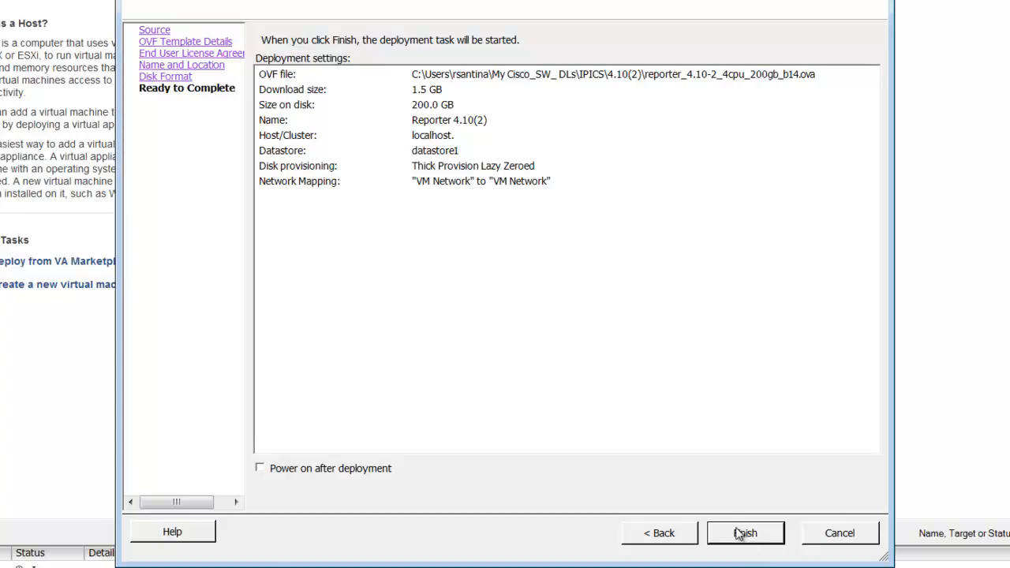
pyautogui.click(744, 533)
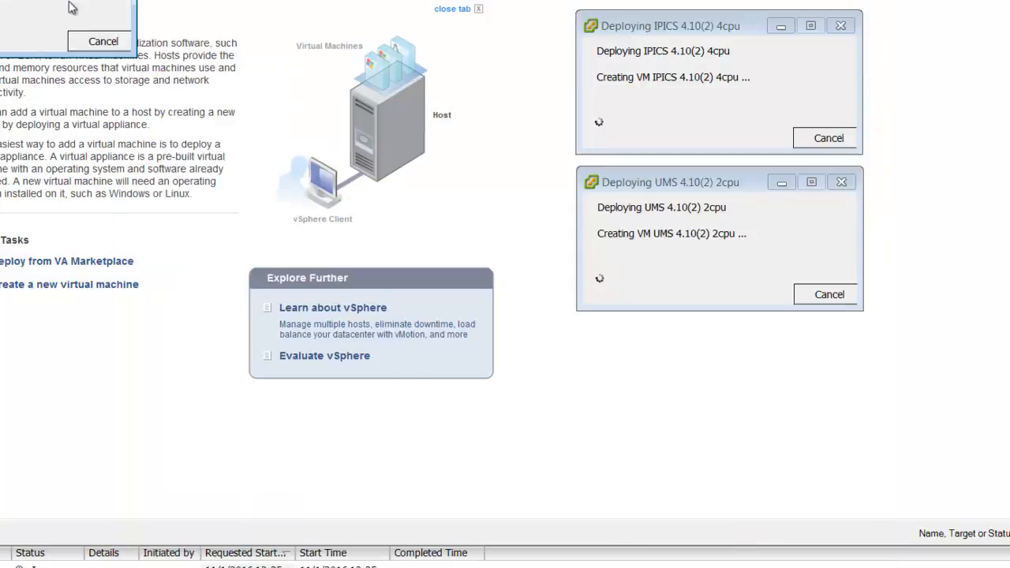
pyautogui.moveTo(9, 0); pyautogui.dragTo(733, 348)
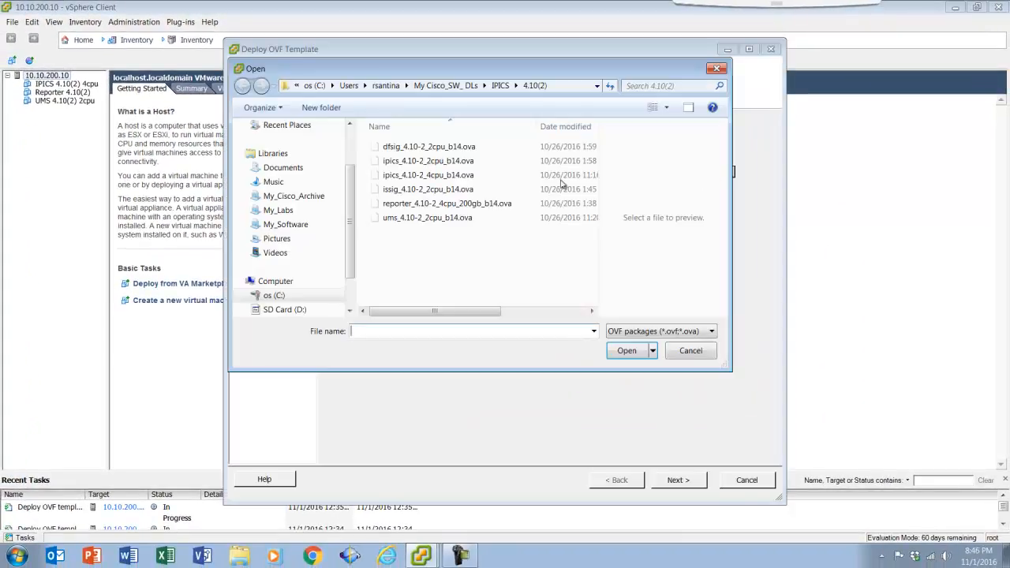
# Deploy dfsig_4.10-2_2cpu_b14.ova as DFSI Gateway 4.10(2) and place its progress window beside the IPICS one.
pyautogui.click(400, 150)
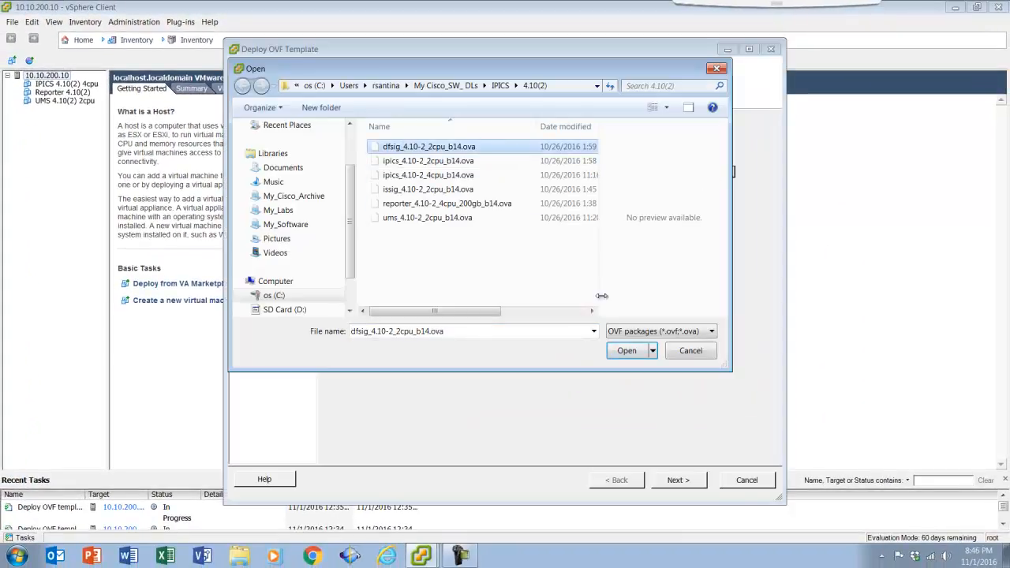
pyautogui.click(626, 350)
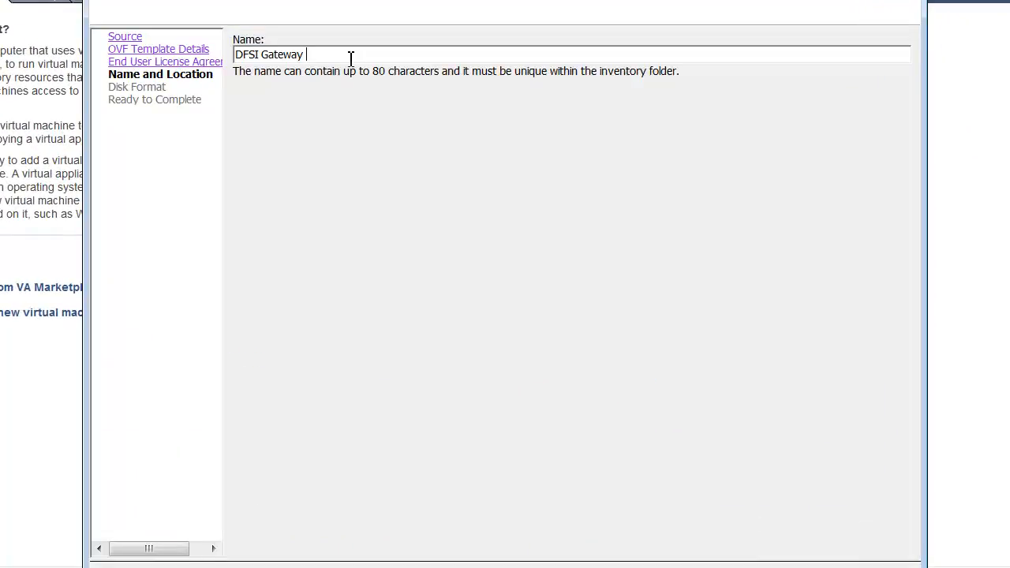
pyautogui.write('4.10')
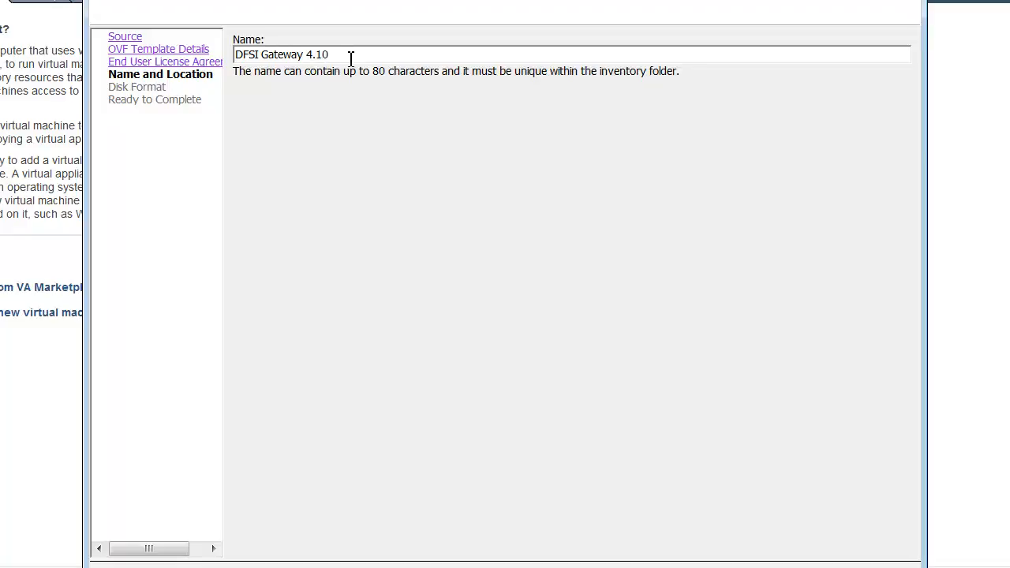
pyautogui.write('(2)')
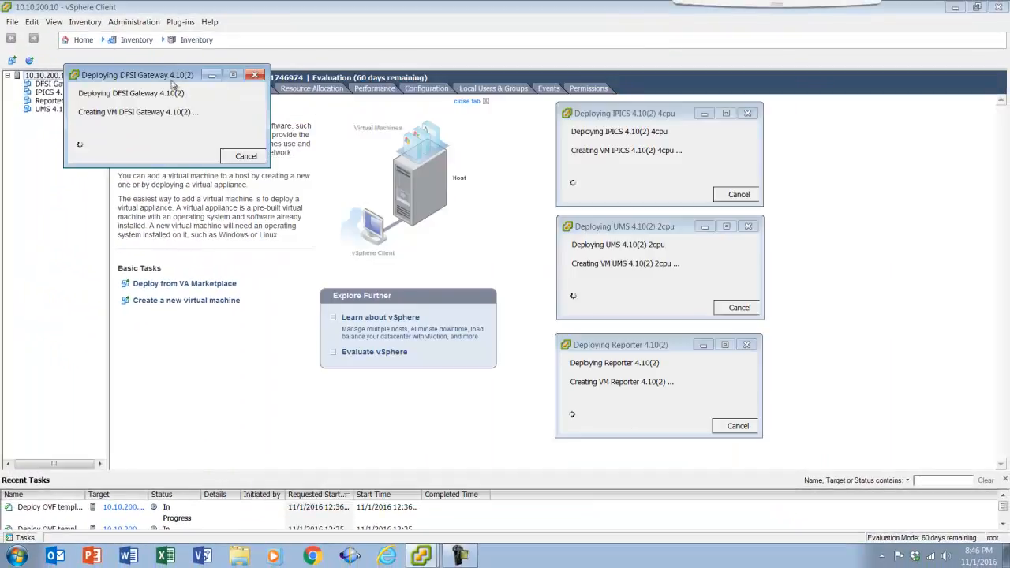
pyautogui.moveTo(168, 80); pyautogui.dragTo(884, 119)
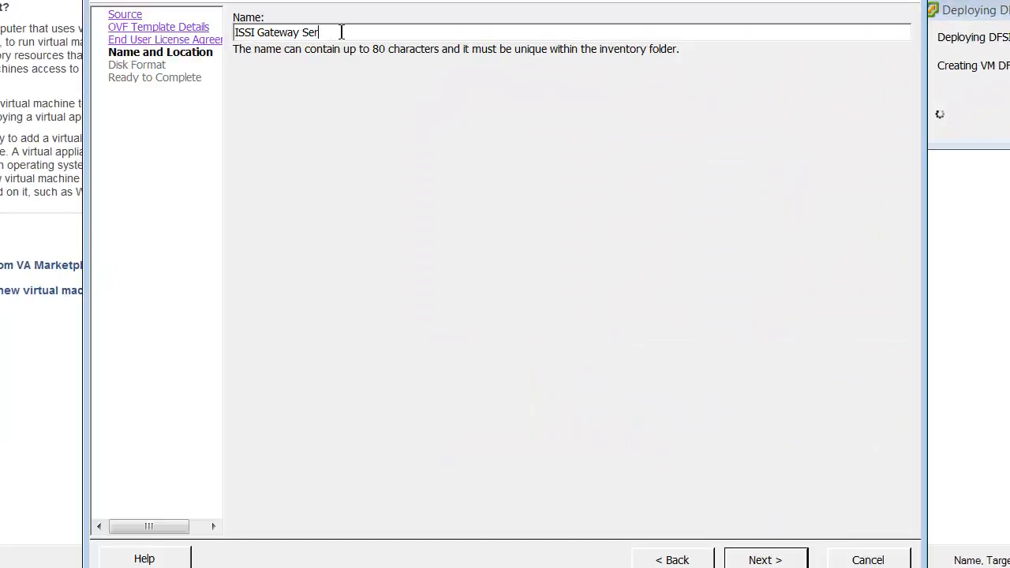
# Deploy the ISSI gateway template as ISSI Gateway 4.10(2) and place its progress window below the DFSI Gateway one.
pyautogui.press('BackSpace')
pyautogui.press('BackSpace')
pyautogui.press('BackSpace')
pyautogui.write('4.10(2)')
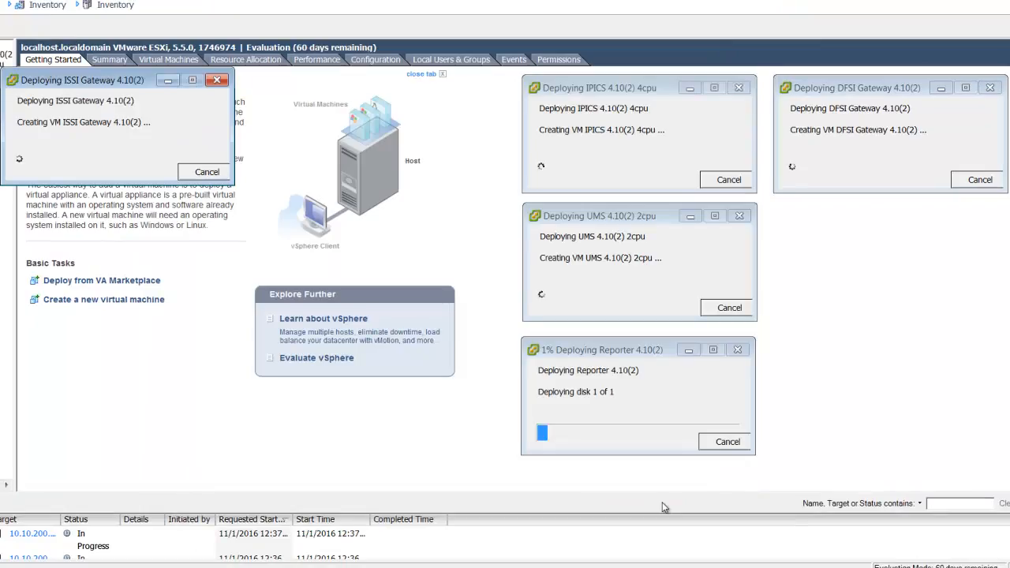
pyautogui.moveTo(109, 79); pyautogui.dragTo(883, 215)
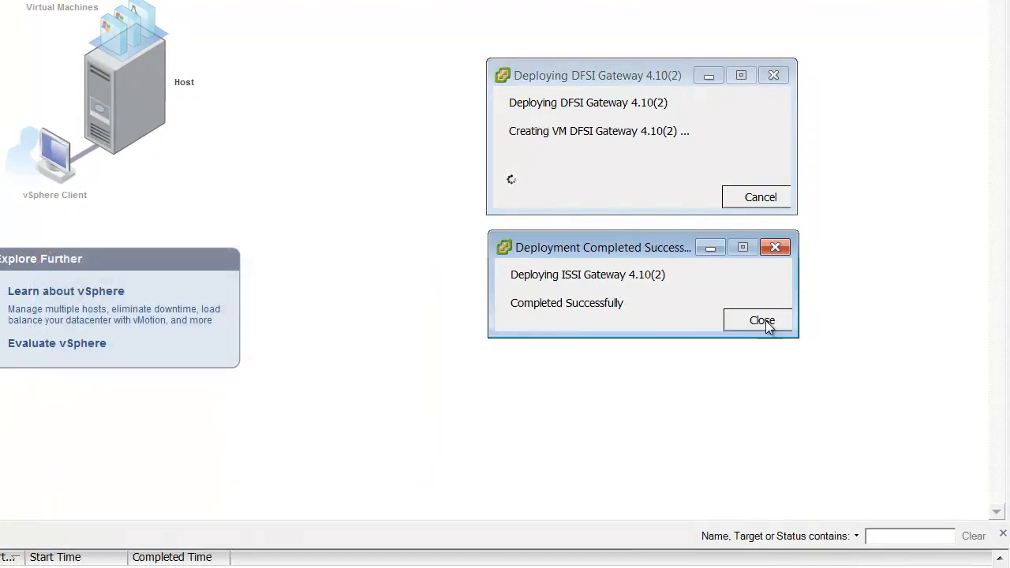
# Close the completed deployment windows for ISSI Gateway 4.10(2) and DFSI Gateway 4.10(2).
pyautogui.click(762, 321)
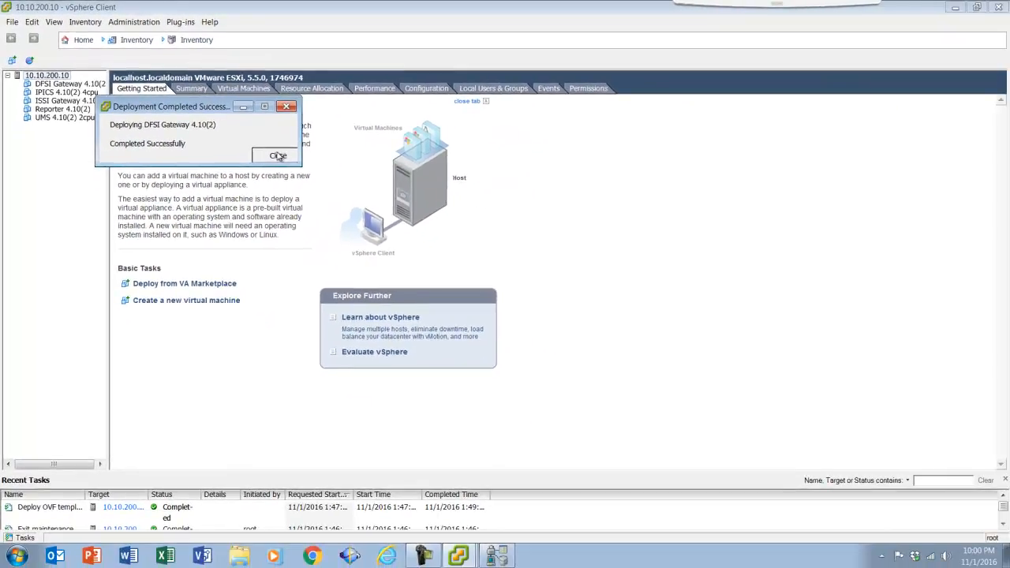
pyautogui.click(278, 155)
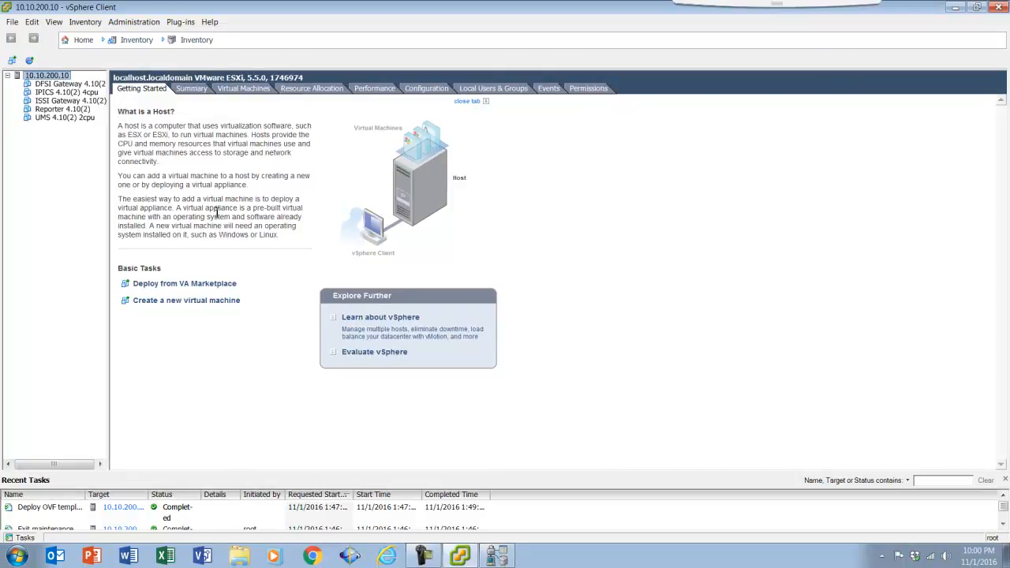